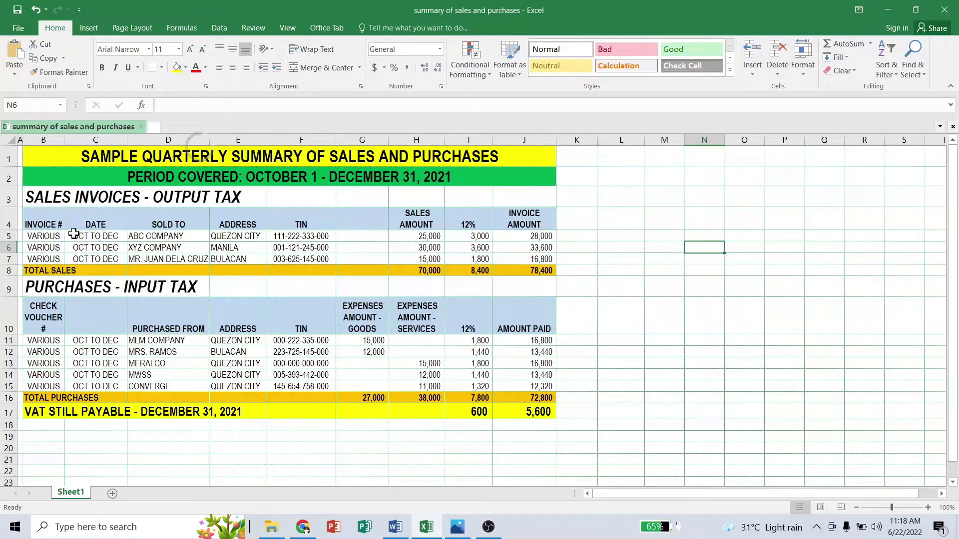
- Enter =+H16+G16 in H17 to total goods and services purchases at 65,000
{"action": "left_click", "coordinate": [45, 223]}
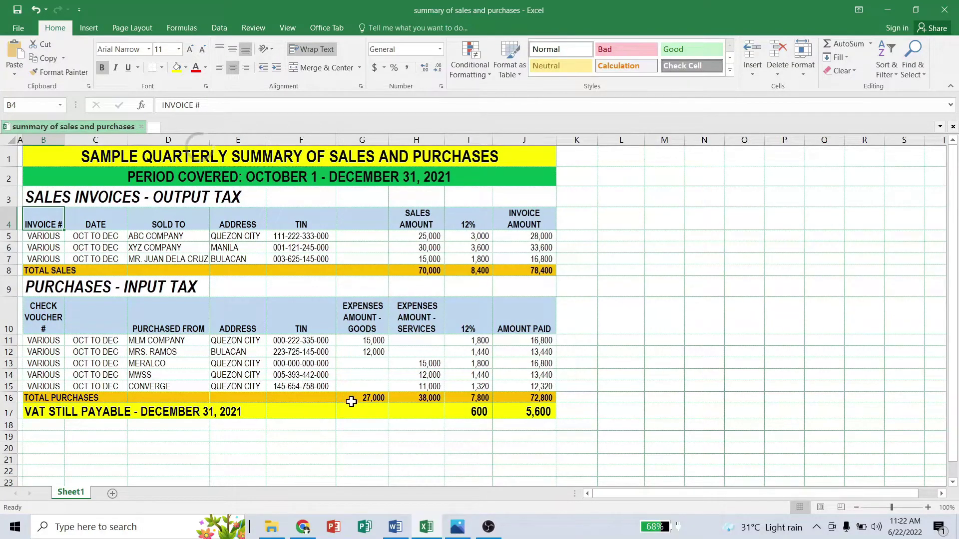
{"action": "left_click", "coordinate": [423, 411]}
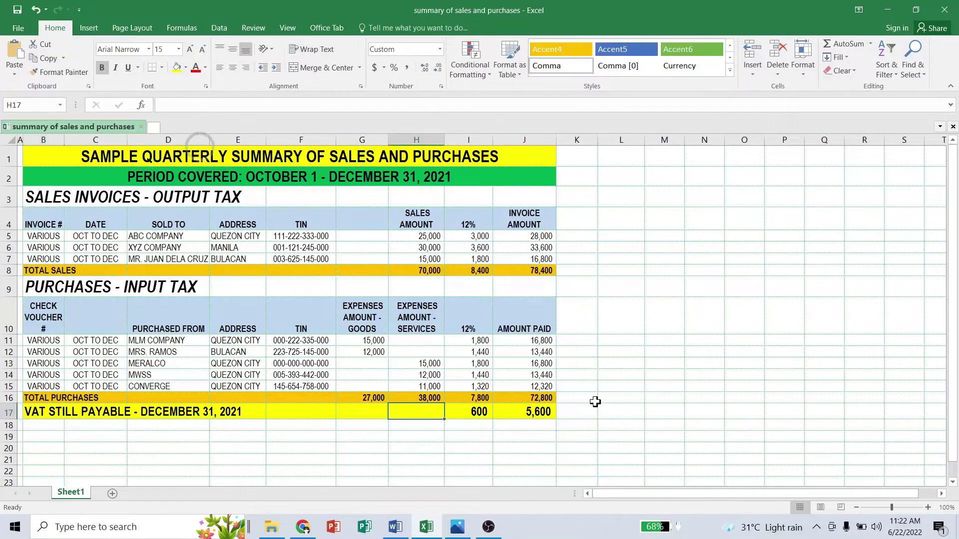
{"action": "type", "text": "+"}
{"action": "key", "text": "Up"}
{"action": "type", "text": "+"}
{"action": "key", "text": "Up"}
{"action": "key", "text": "Left"}
{"action": "key", "text": "Return"}
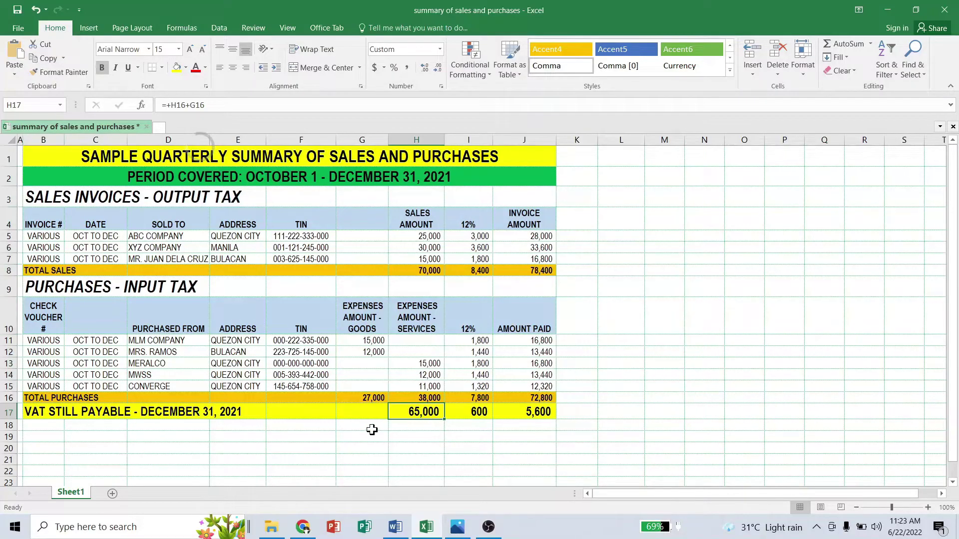
{"action": "left_click", "coordinate": [616, 158]}
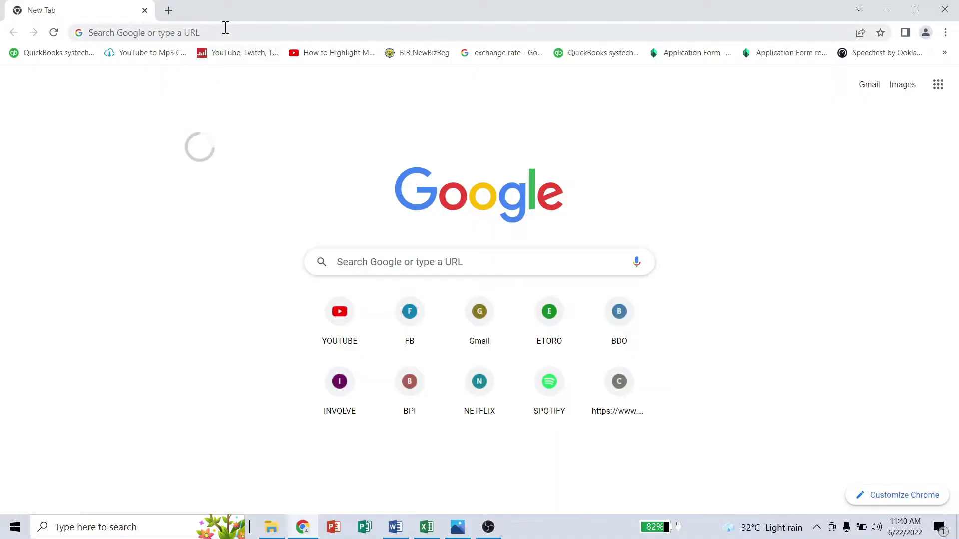
- Search bir.gov ph, go to the BIR home page, and open its Downloadables page
{"action": "left_click", "coordinate": [225, 30]}
{"action": "left_click", "coordinate": [155, 58]}
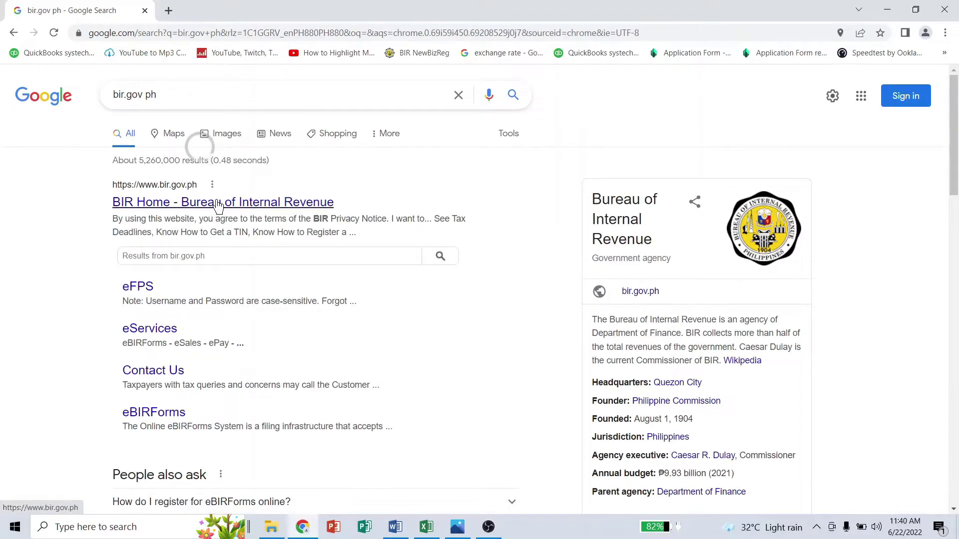
{"action": "left_click", "coordinate": [218, 203]}
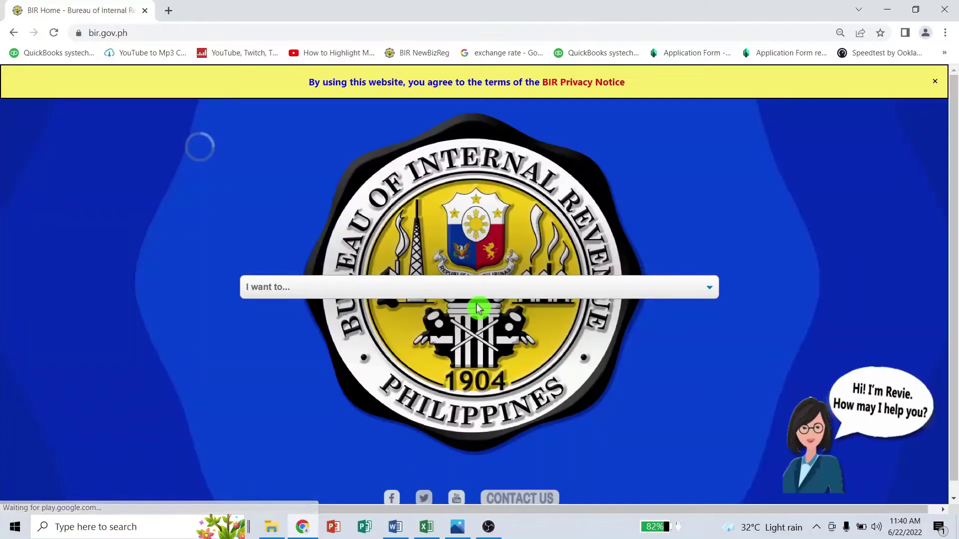
{"action": "left_click", "coordinate": [707, 288]}
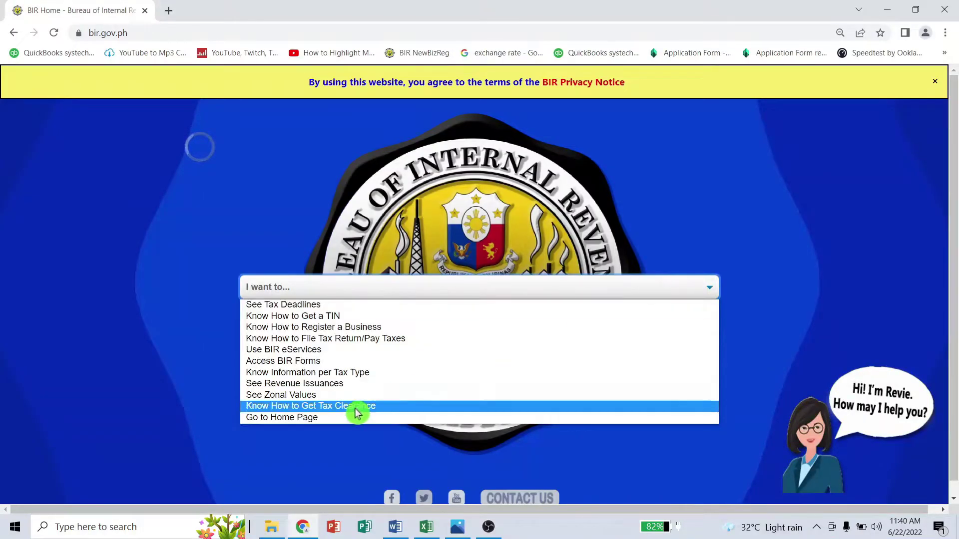
{"action": "left_click", "coordinate": [330, 424]}
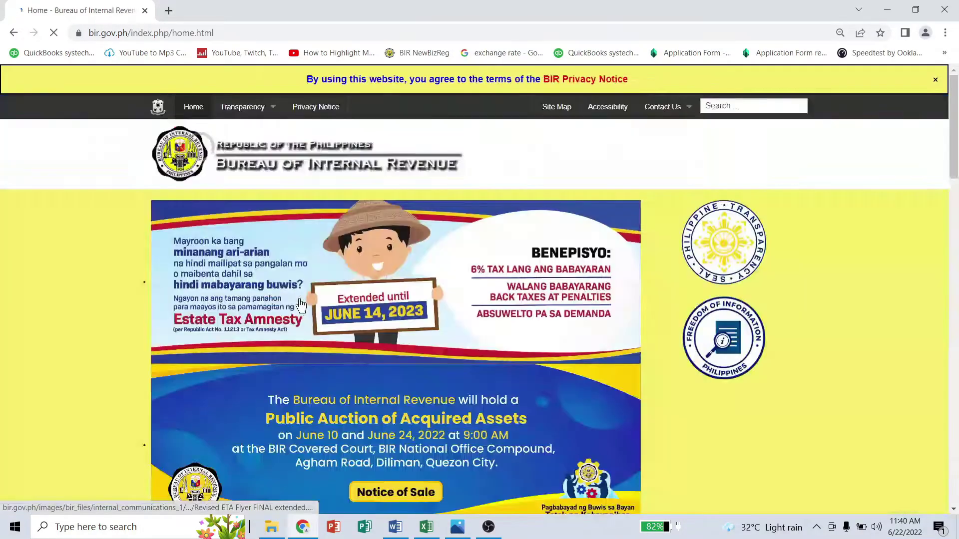
{"action": "scroll", "coordinate": [301, 304], "scroll_direction": "down", "scroll_amount": 8}
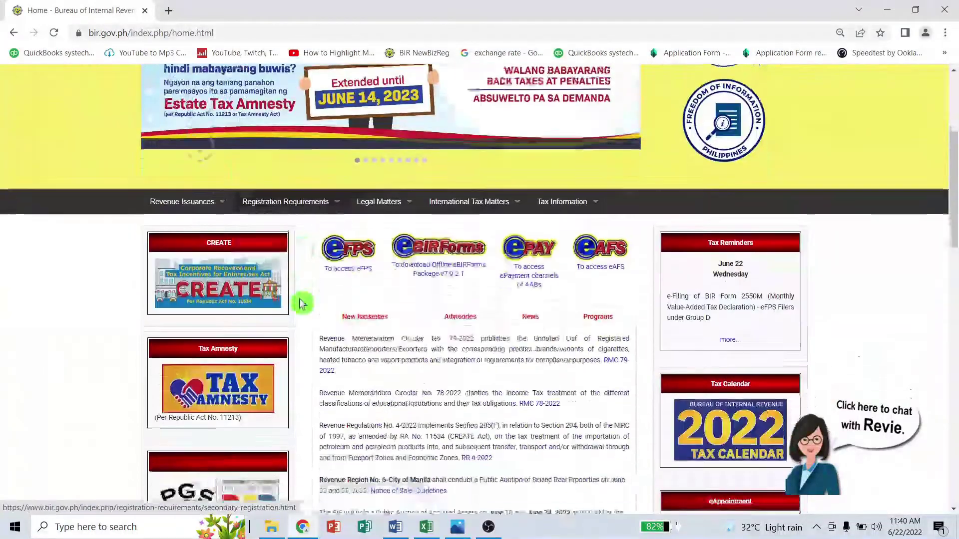
{"action": "scroll", "coordinate": [301, 305], "scroll_direction": "down", "scroll_amount": 15}
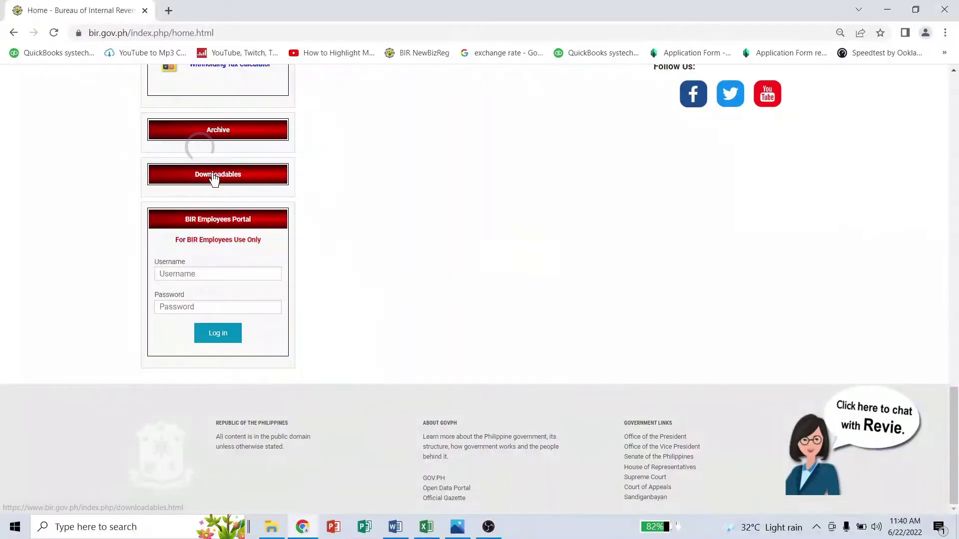
{"action": "left_click", "coordinate": [214, 176]}
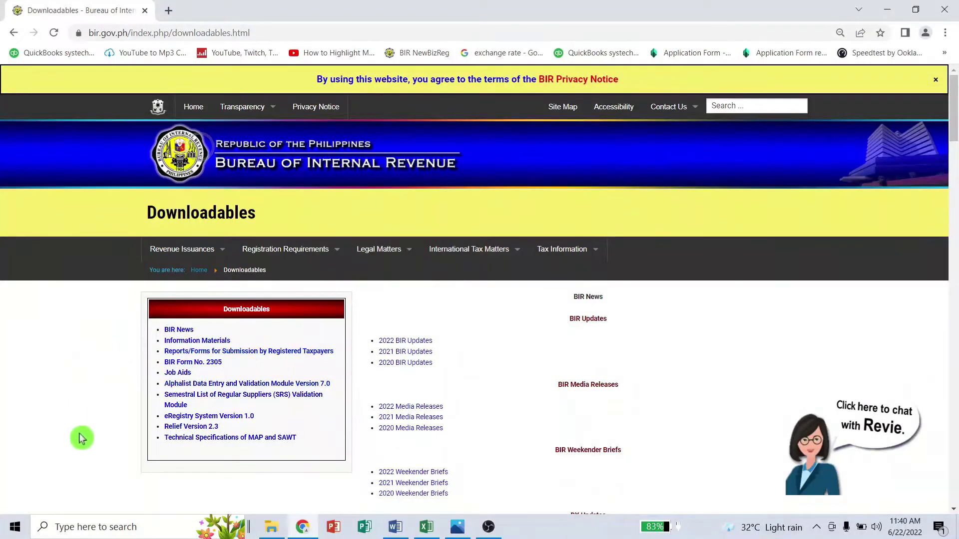
- Go to the Relief Version 2.3 item on the Downloadables page
{"action": "left_click", "coordinate": [198, 430]}
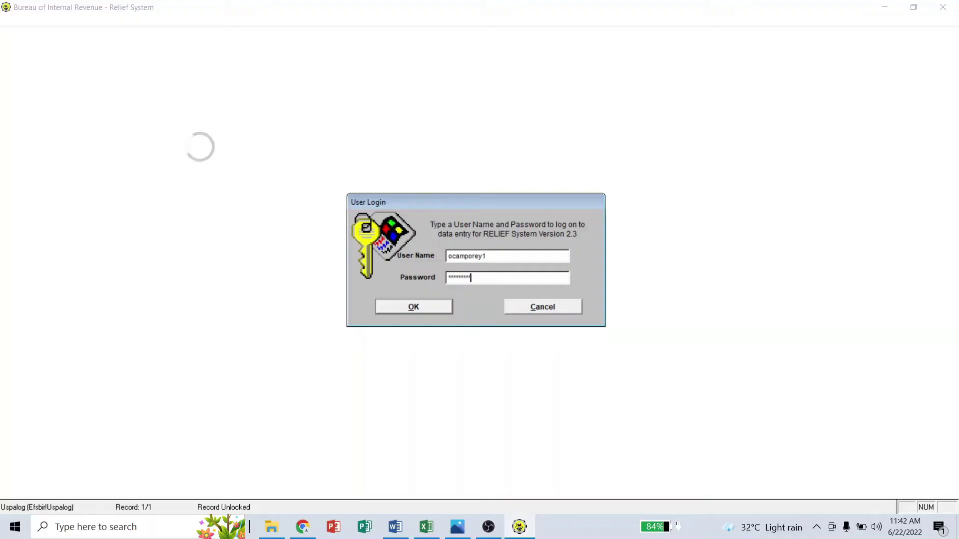
- Log in, open Sales, and start data entry for taxable month 12 of year 2021
{"action": "left_click", "coordinate": [407, 306]}
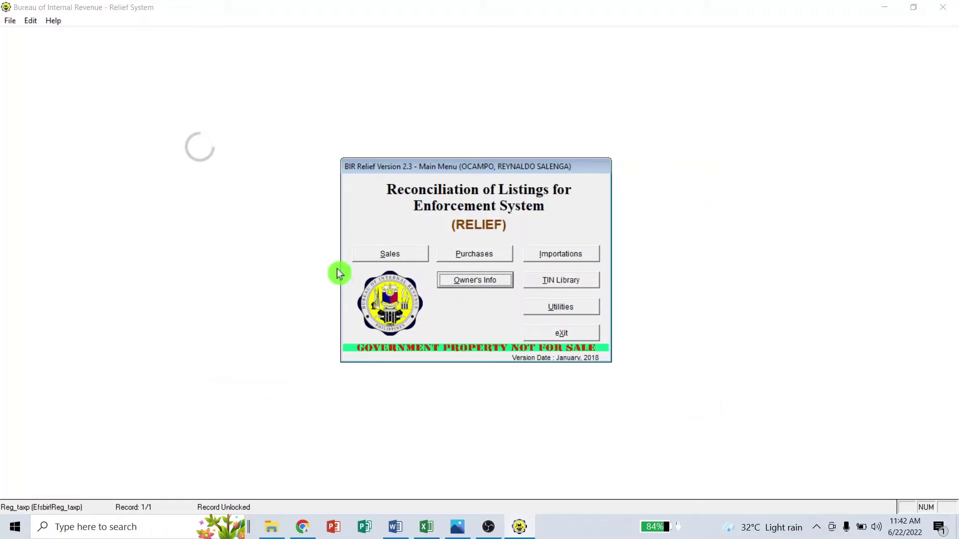
{"action": "left_click", "coordinate": [394, 254]}
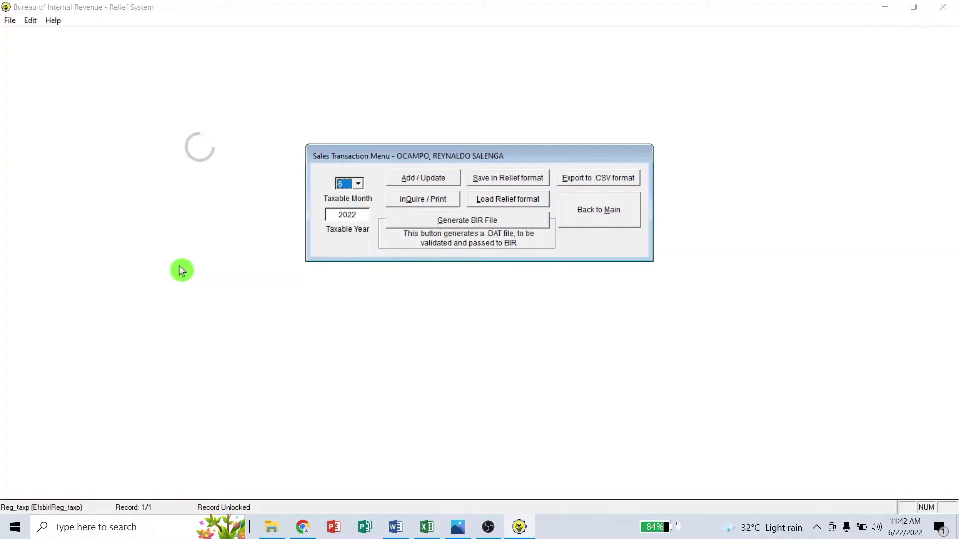
{"action": "left_click", "coordinate": [360, 187]}
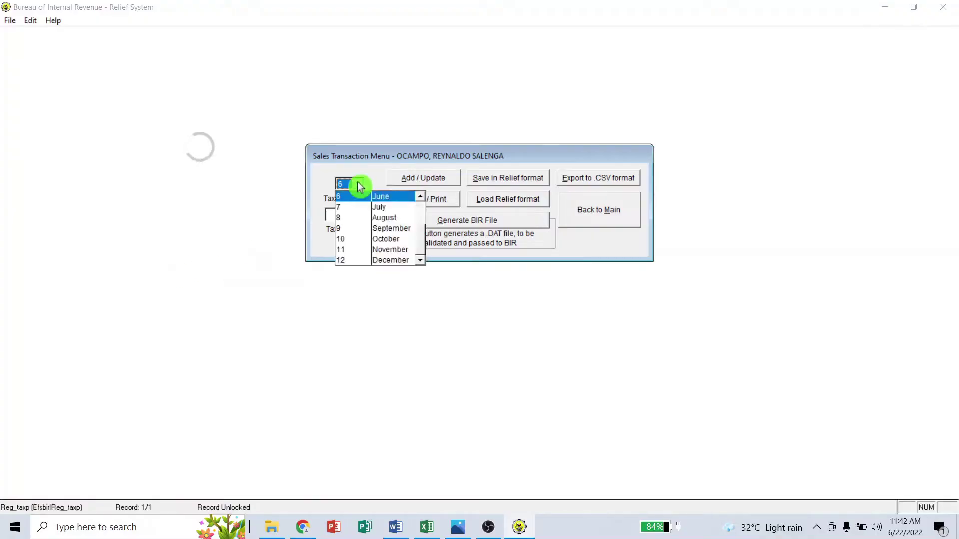
{"action": "left_click", "coordinate": [394, 261]}
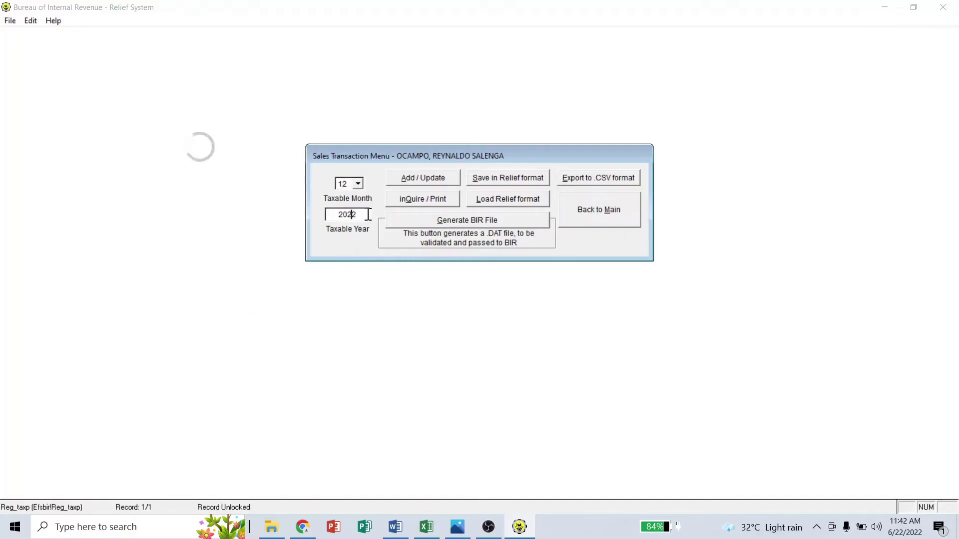
{"action": "key", "text": "BackSpace"}
{"action": "type", "text": "1"}
{"action": "key", "text": "Tab"}
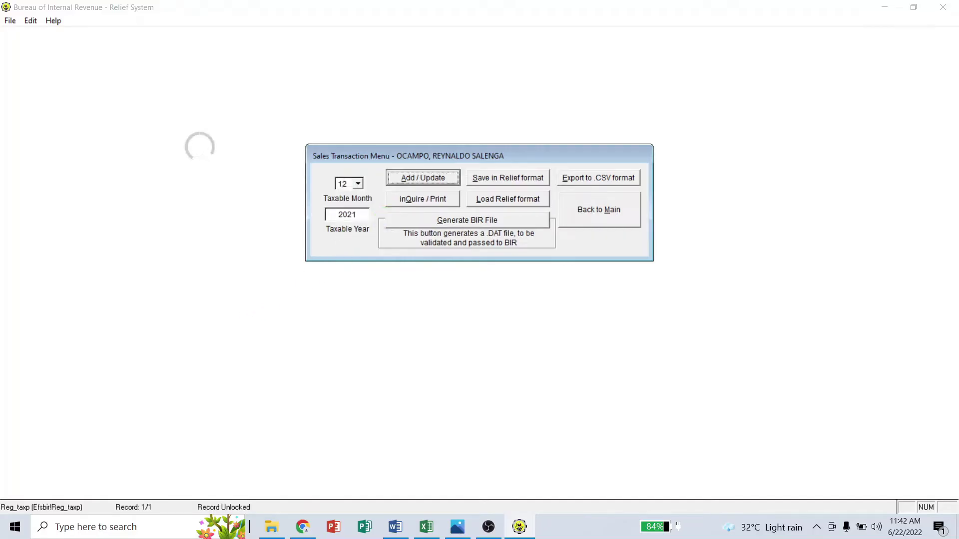
{"action": "left_click", "coordinate": [420, 178]}
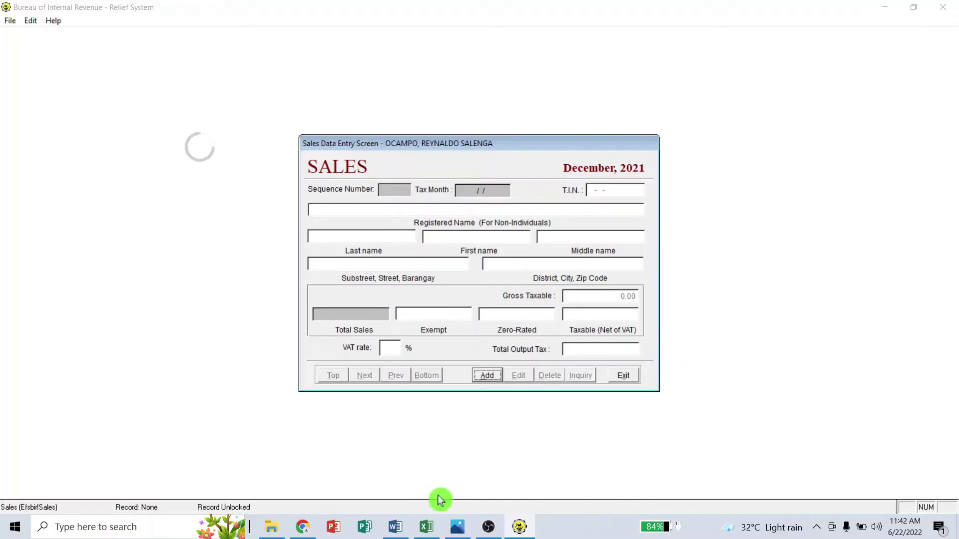
- Restore the Excel summary window, zoom its sheet out, and move it aside
{"action": "left_click", "coordinate": [428, 528]}
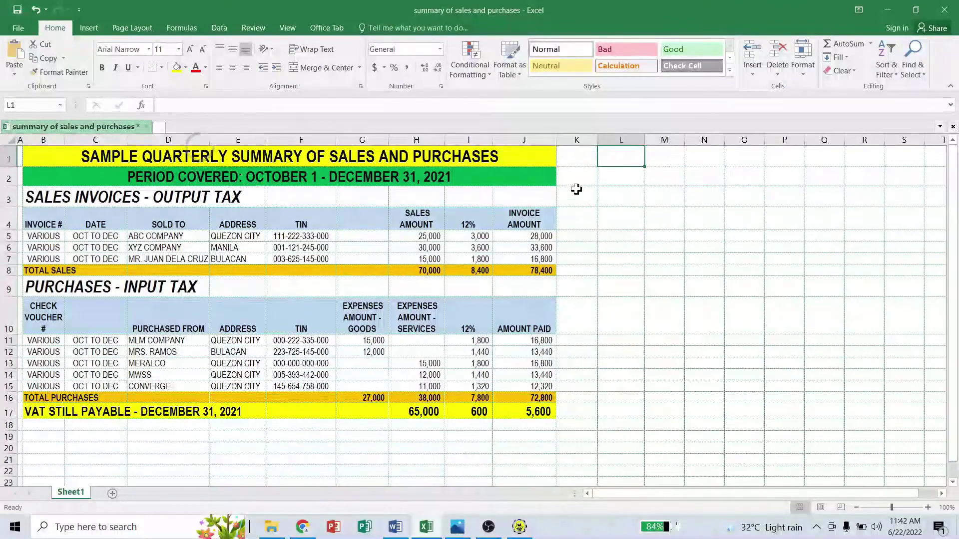
{"action": "left_click", "coordinate": [917, 10]}
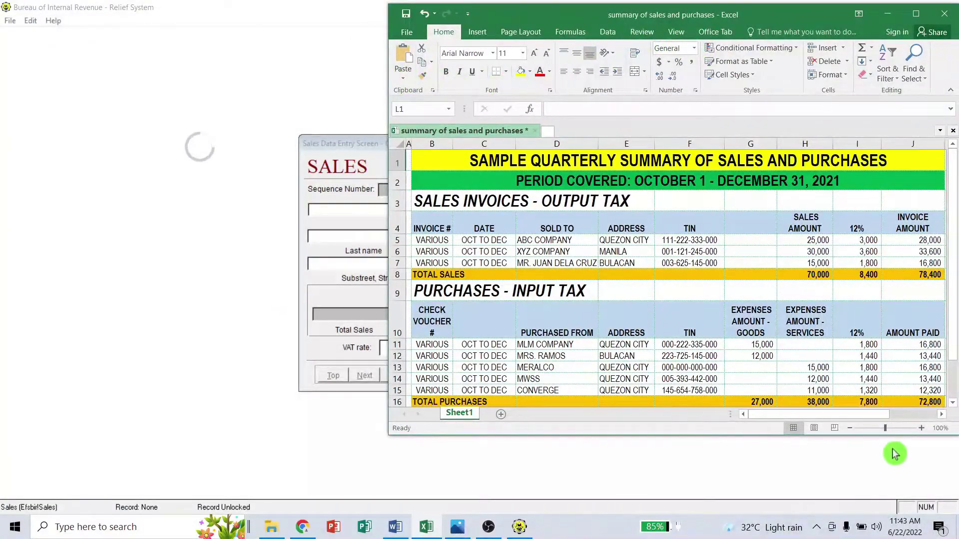
{"action": "left_click", "coordinate": [850, 428]}
{"action": "left_click", "coordinate": [853, 428]}
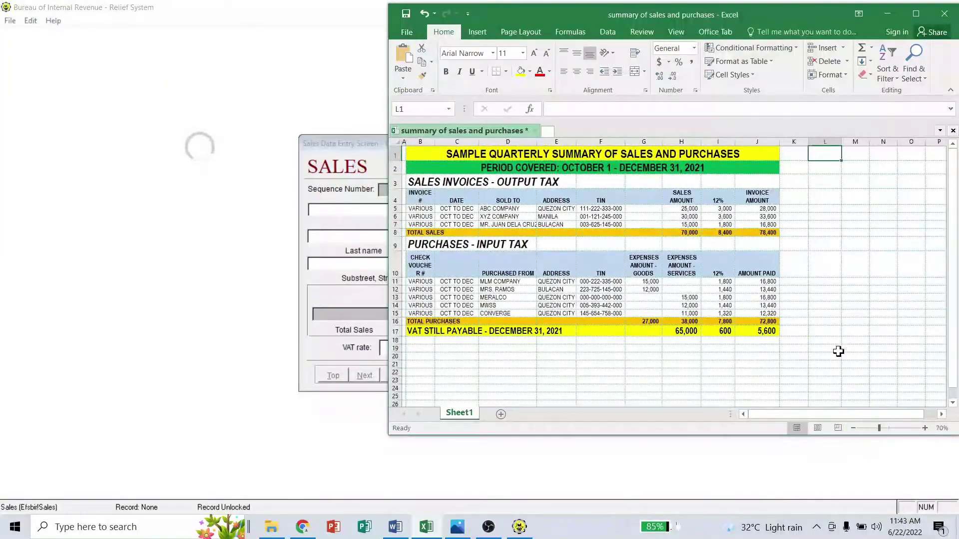
{"action": "left_click_drag", "start_coordinate": [558, 20], "coordinate": [737, 26]}
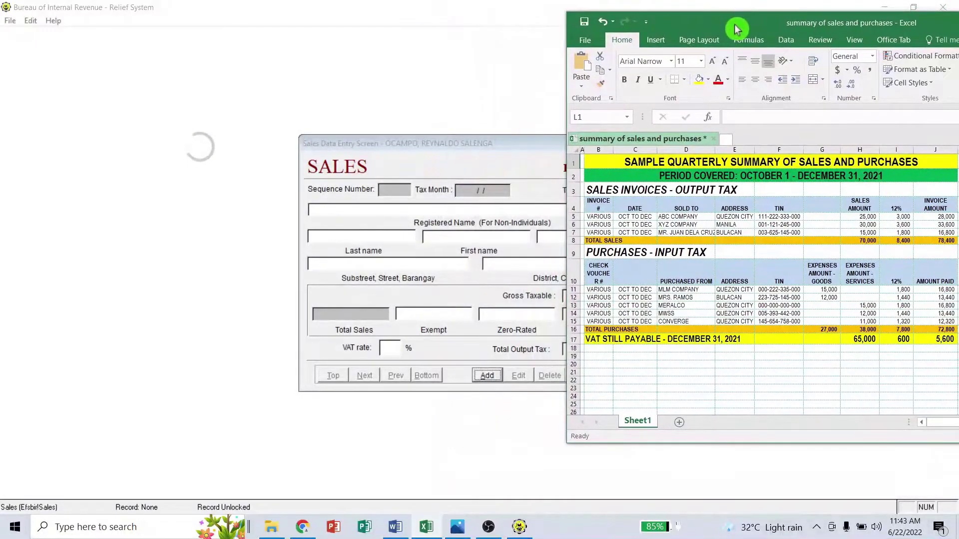
{"action": "mouse_move", "coordinate": [722, 24]}
{"action": "left_mouse_down"}
{"action": "mouse_move", "coordinate": [621, 25]}
{"action": "mouse_move", "coordinate": [737, 29]}
{"action": "left_mouse_up"}
- Restore the Relief System window to a smaller size on the left of the screen
{"action": "left_click", "coordinate": [307, 84]}
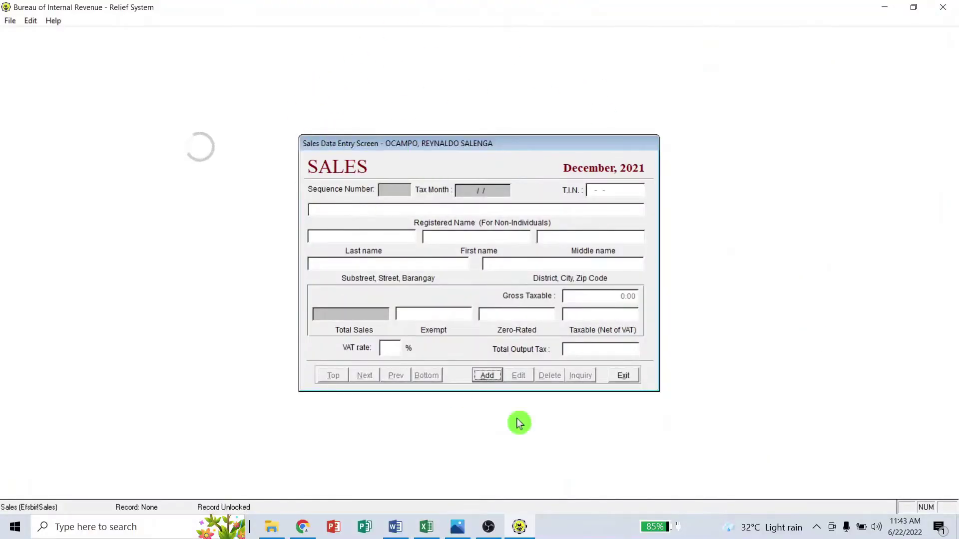
{"action": "left_click", "coordinate": [914, 7]}
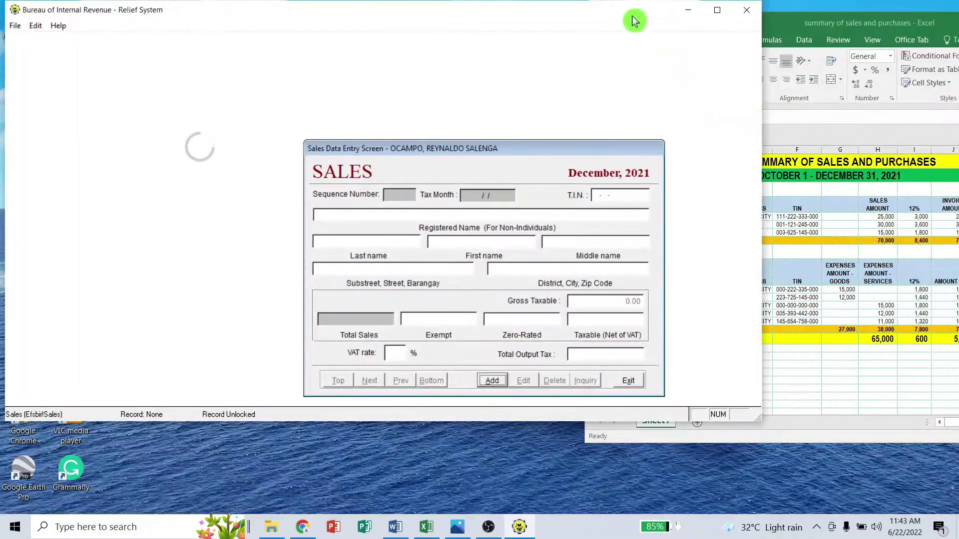
{"action": "left_click_drag", "start_coordinate": [618, 19], "coordinate": [435, 25]}
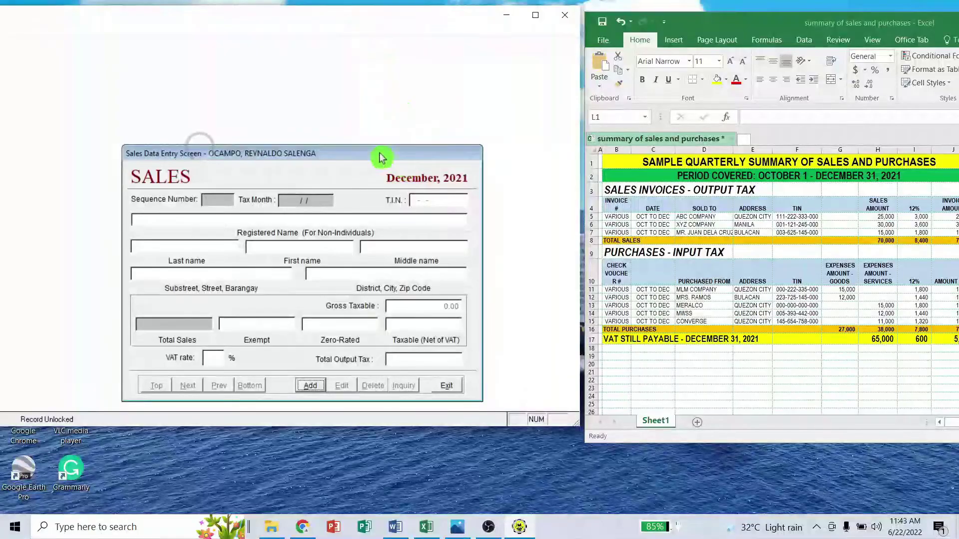
{"action": "left_click_drag", "start_coordinate": [456, 23], "coordinate": [349, 5]}
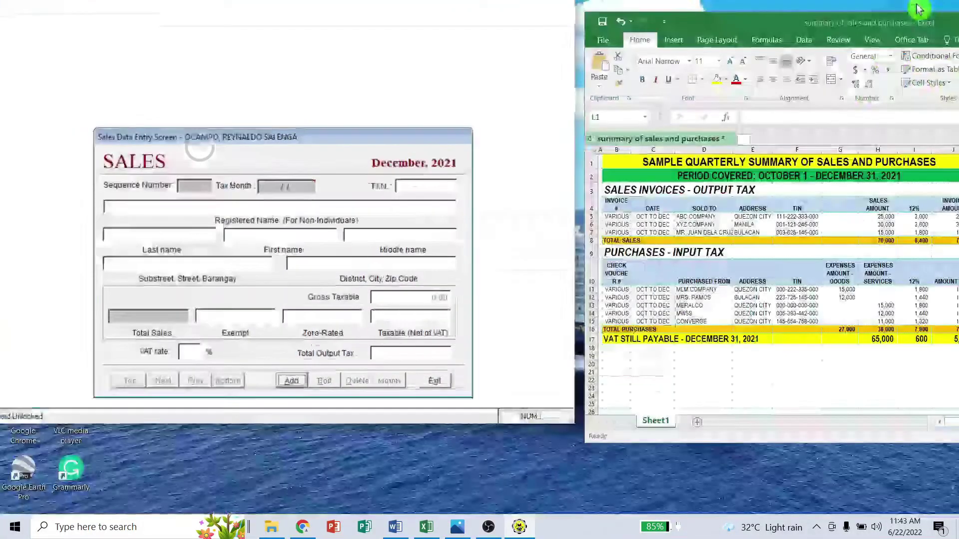
{"action": "left_click", "coordinate": [913, 7]}
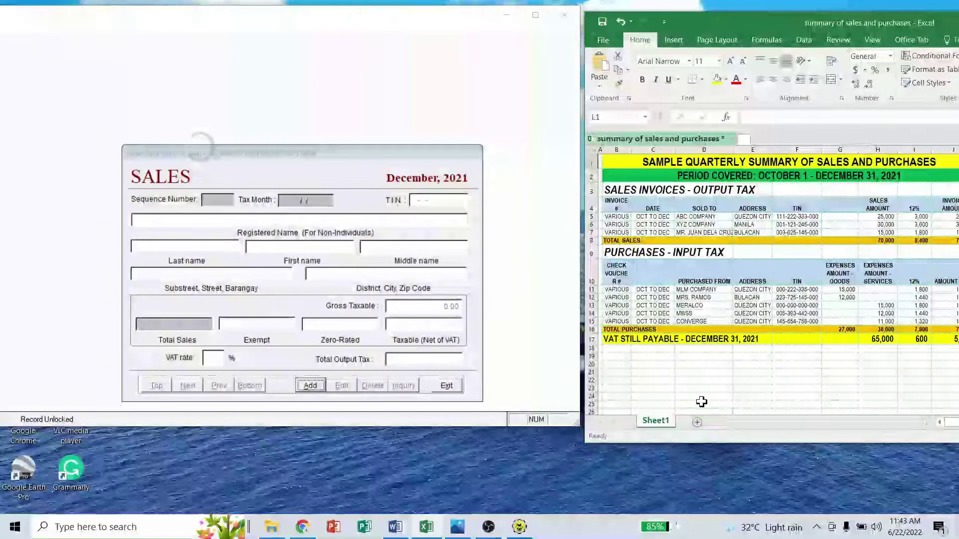
- Zoom the Excel sheet to 60% and place it on the right beside the sales form
{"action": "left_click_drag", "start_coordinate": [726, 33], "coordinate": [609, 14]}
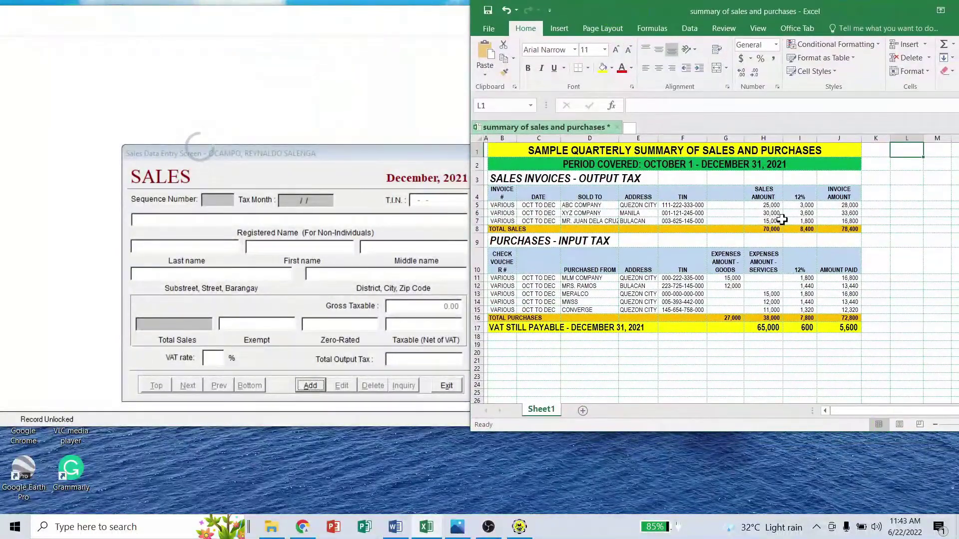
{"action": "left_click_drag", "start_coordinate": [684, 14], "coordinate": [559, 14]}
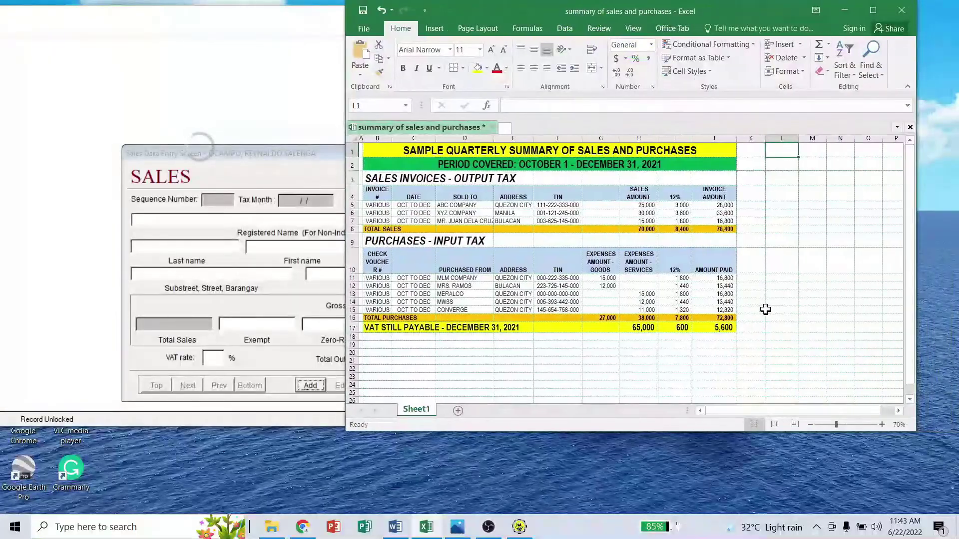
{"action": "left_click", "coordinate": [814, 425]}
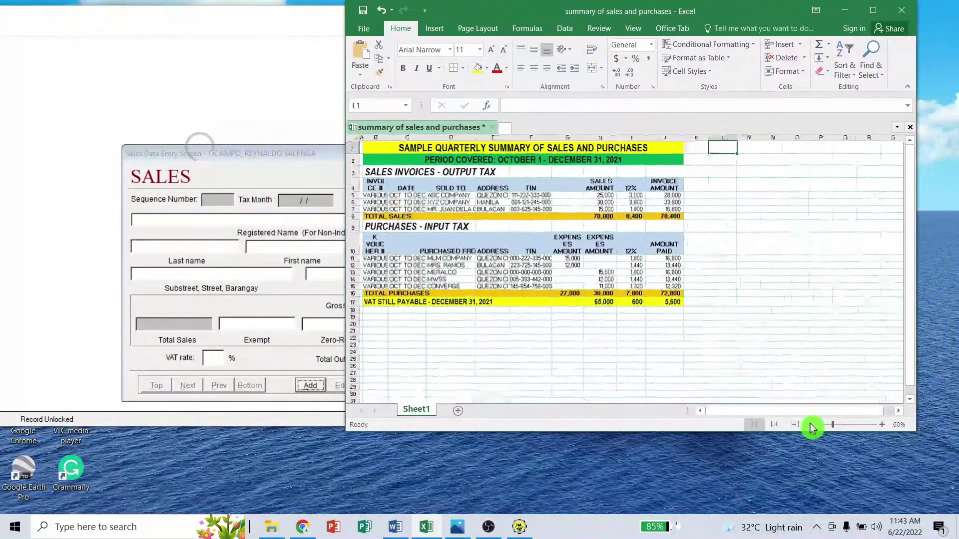
{"action": "left_click_drag", "start_coordinate": [517, 15], "coordinate": [753, 22]}
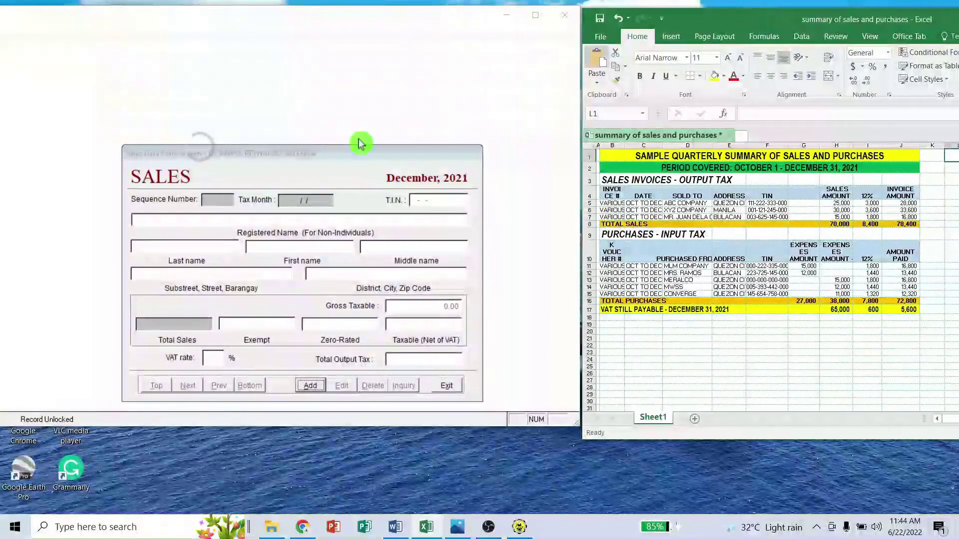
{"action": "left_click", "coordinate": [227, 218]}
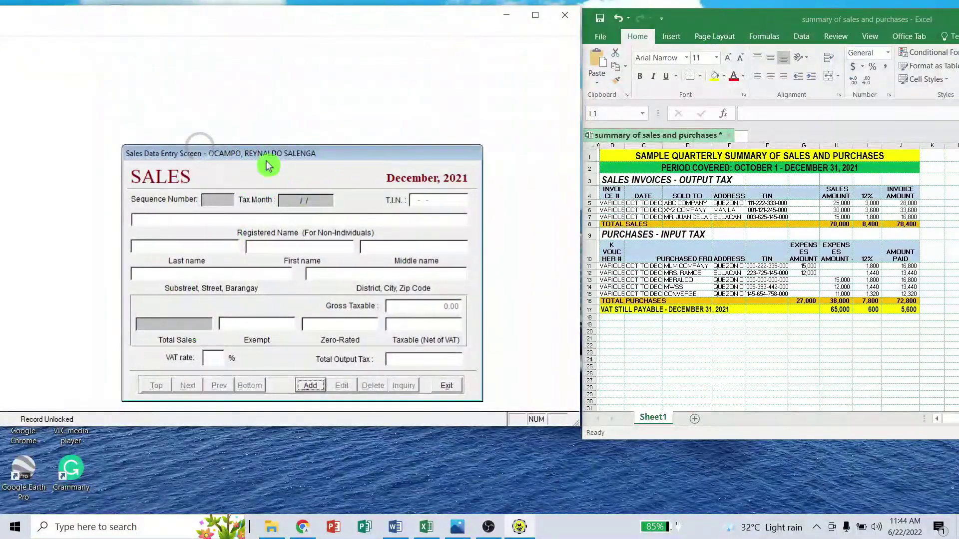
- Add a new sales record and enter ABC COMPANY's TIN from the Excel summary
{"action": "left_click", "coordinate": [311, 387]}
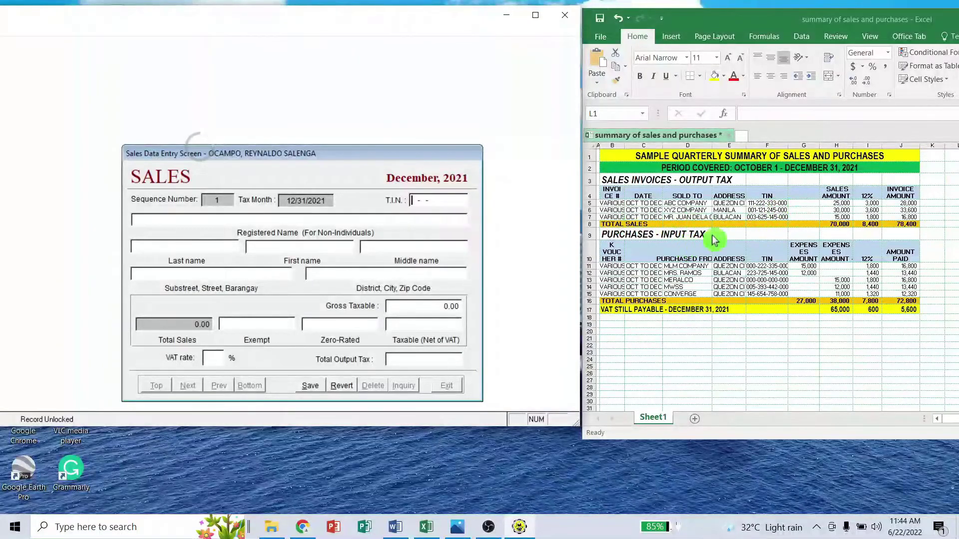
{"action": "left_click", "coordinate": [763, 203]}
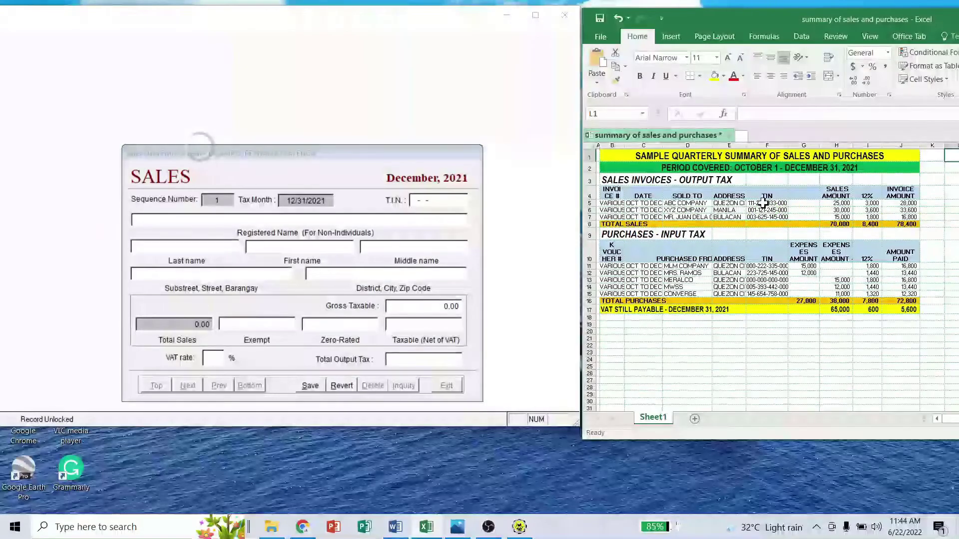
{"action": "left_click", "coordinate": [425, 200]}
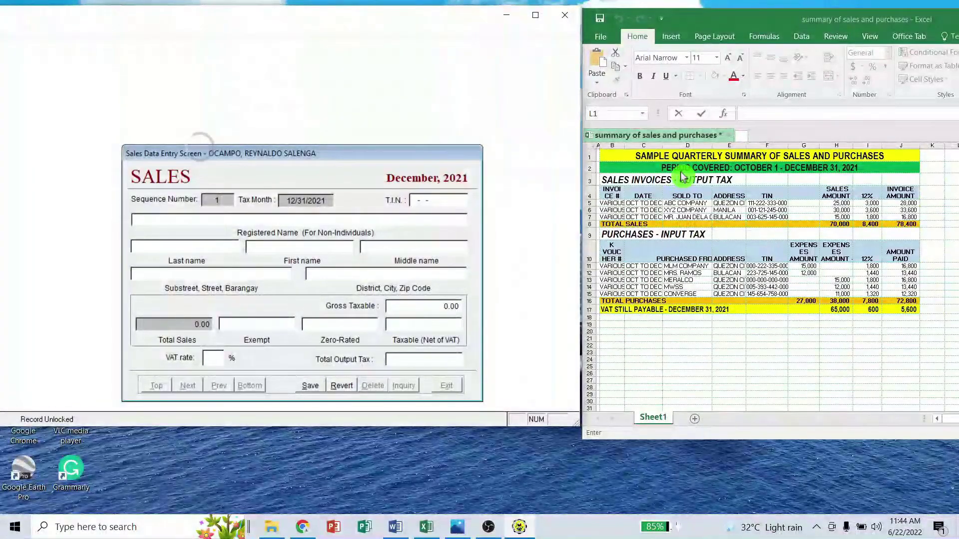
{"action": "type", "text": "111-"}
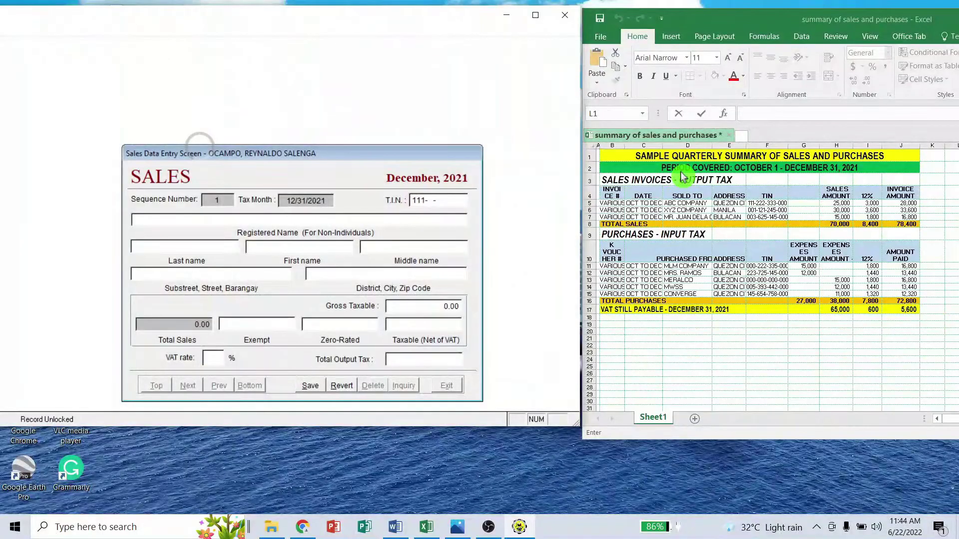
{"action": "type", "text": "222-333"}
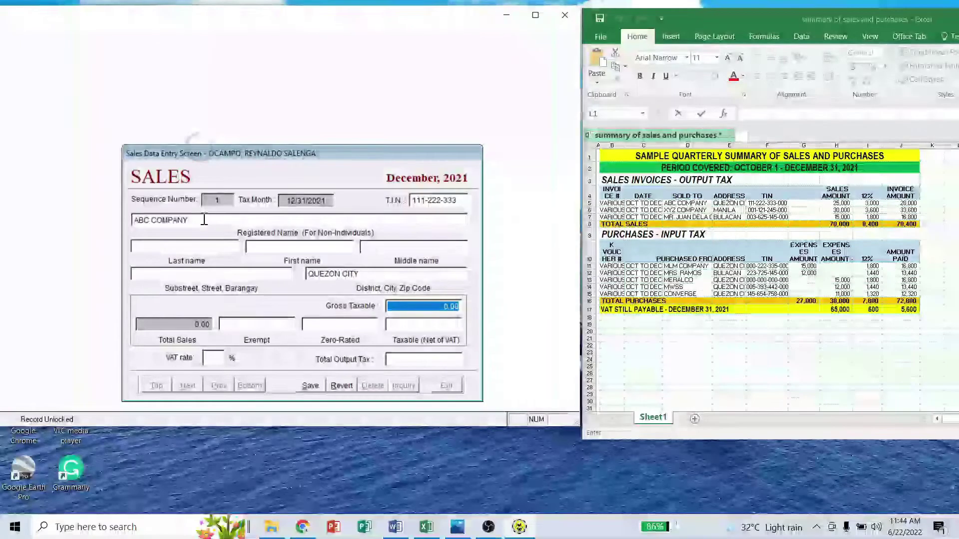
- Enter 28,000.00 gross, 25,000.00 taxable and 12% VAT for ABC COMPANY, then save
{"action": "left_click", "coordinate": [423, 306]}
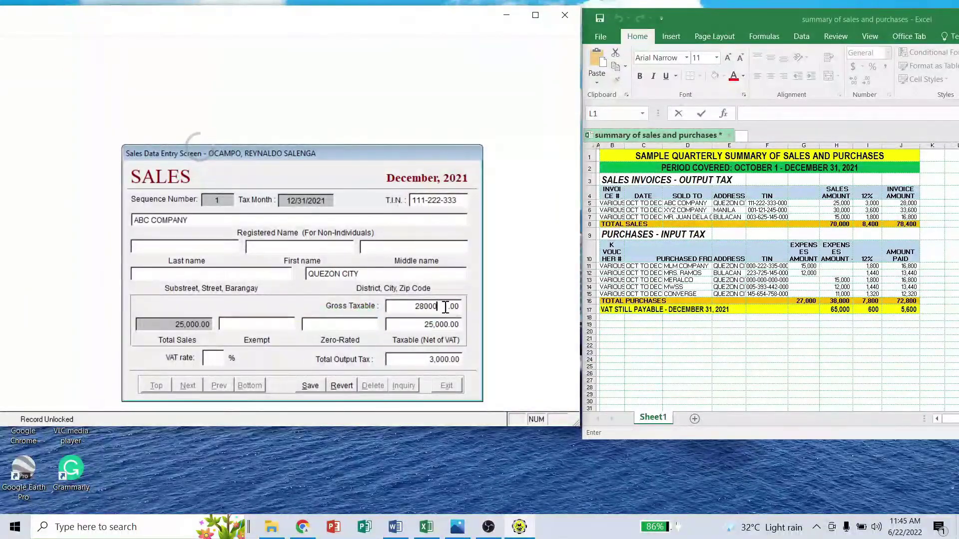
{"action": "left_click", "coordinate": [413, 324]}
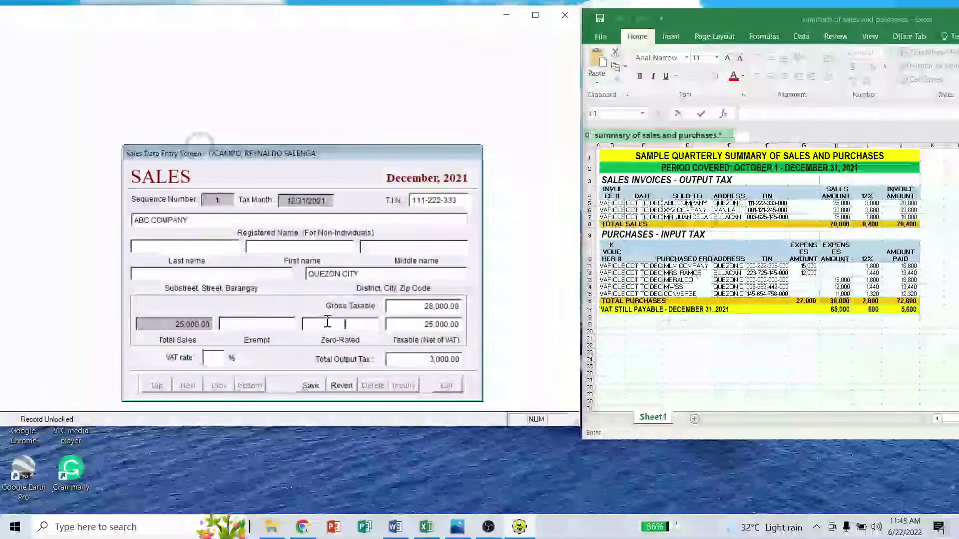
{"action": "left_click", "coordinate": [406, 325]}
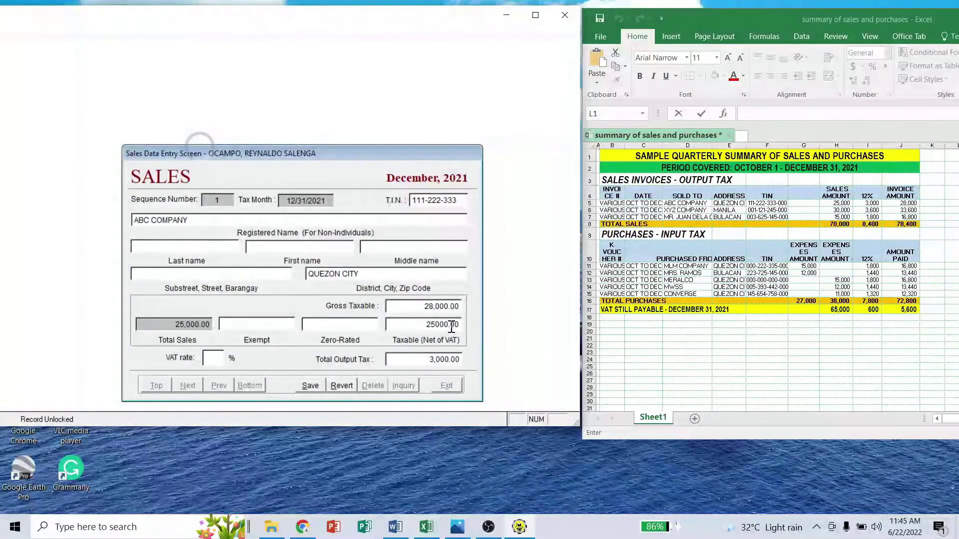
{"action": "left_click", "coordinate": [216, 359]}
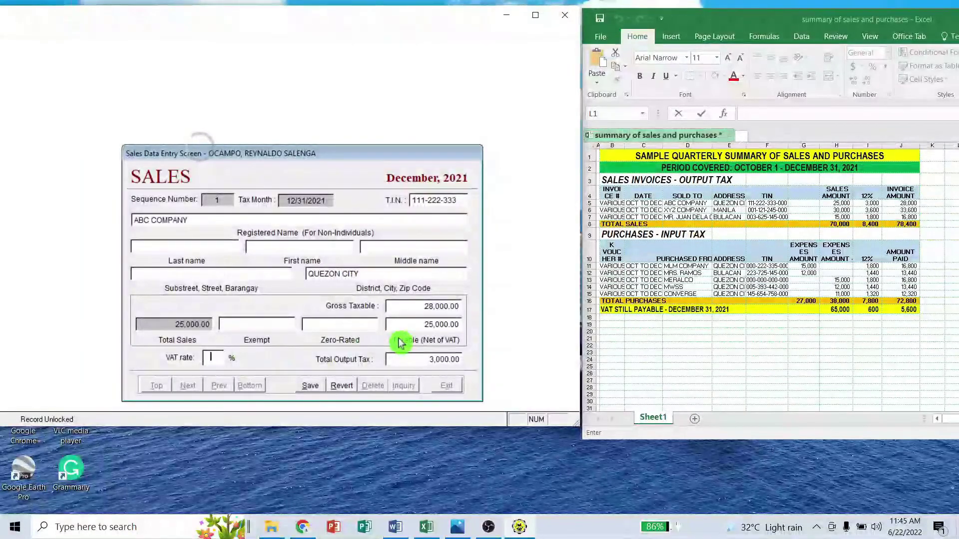
{"action": "type", "text": "12"}
{"action": "key", "text": "Tab"}
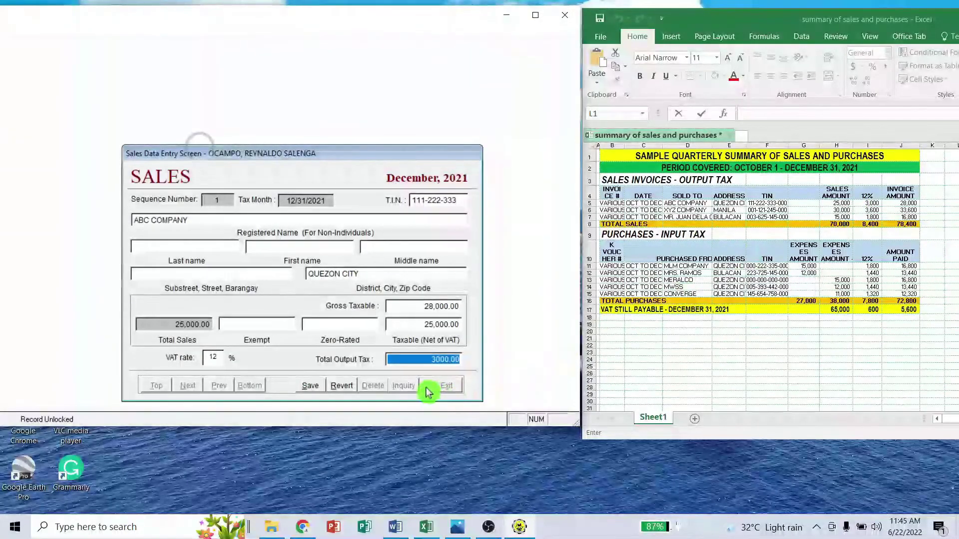
{"action": "key", "text": "Tab"}
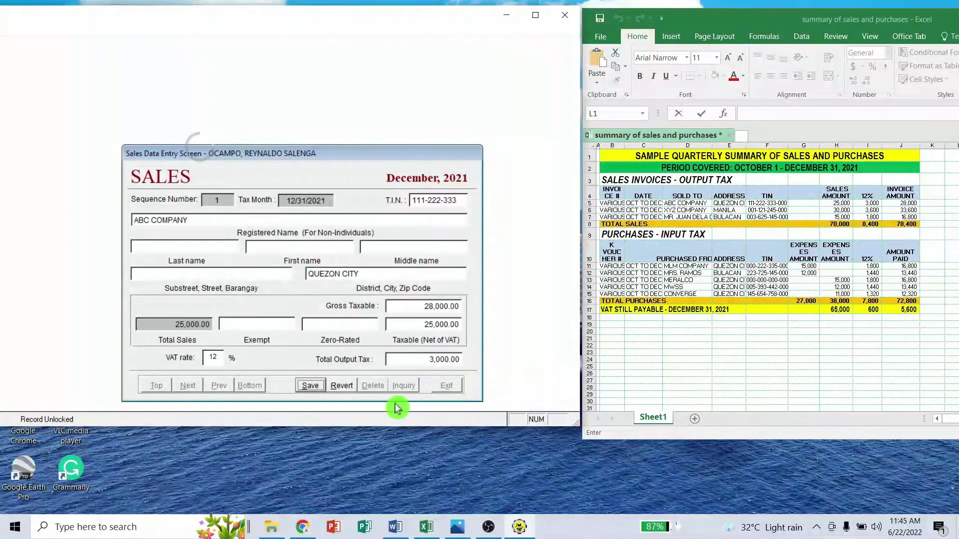
{"action": "left_click", "coordinate": [310, 388]}
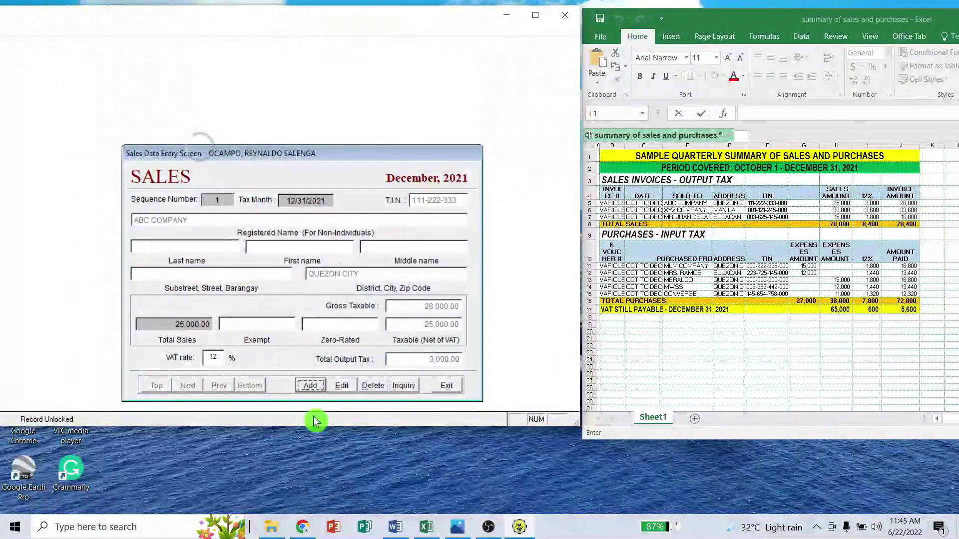
- Add and save XYZ CORPORATION's record with its TIN, 33,600 gross and 12% VAT
{"action": "left_click", "coordinate": [315, 388]}
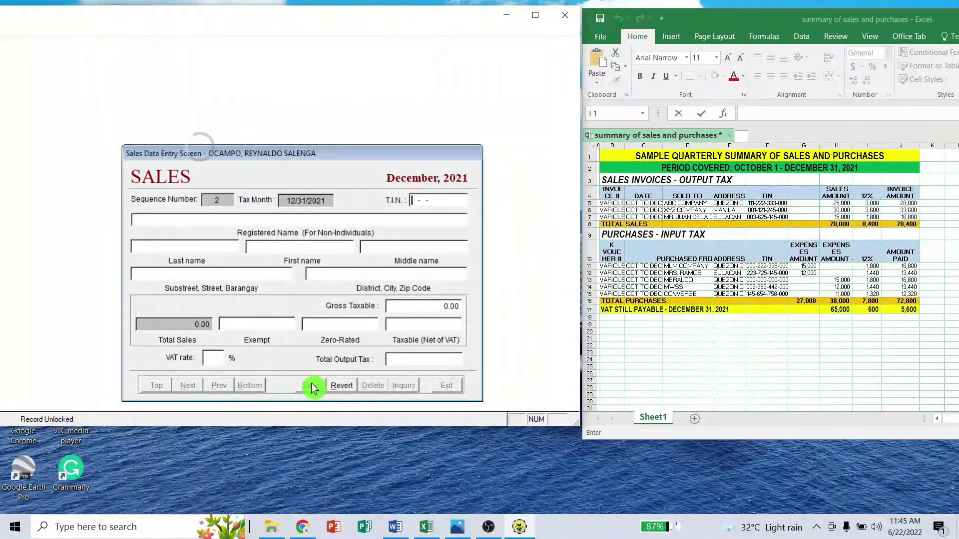
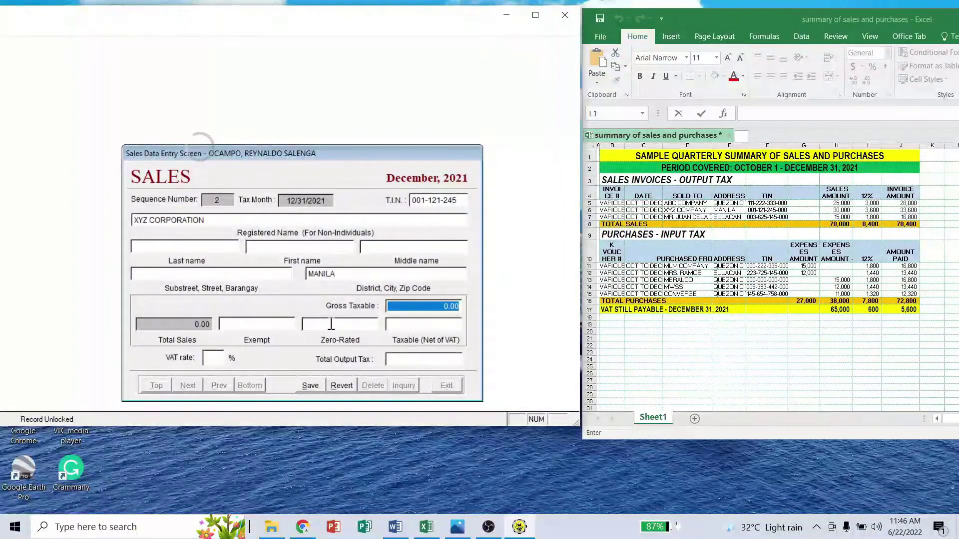
{"action": "left_click", "coordinate": [408, 307]}
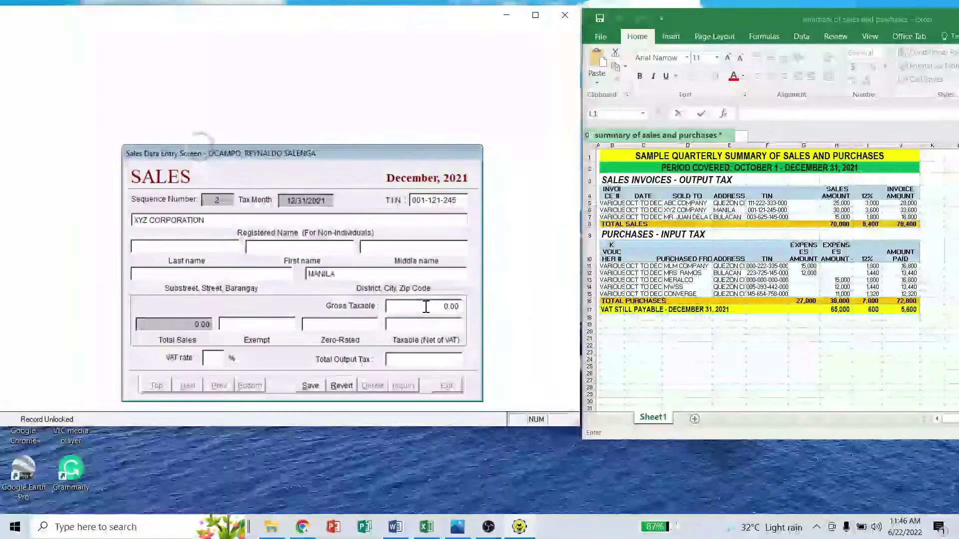
{"action": "type", "text": "33600"}
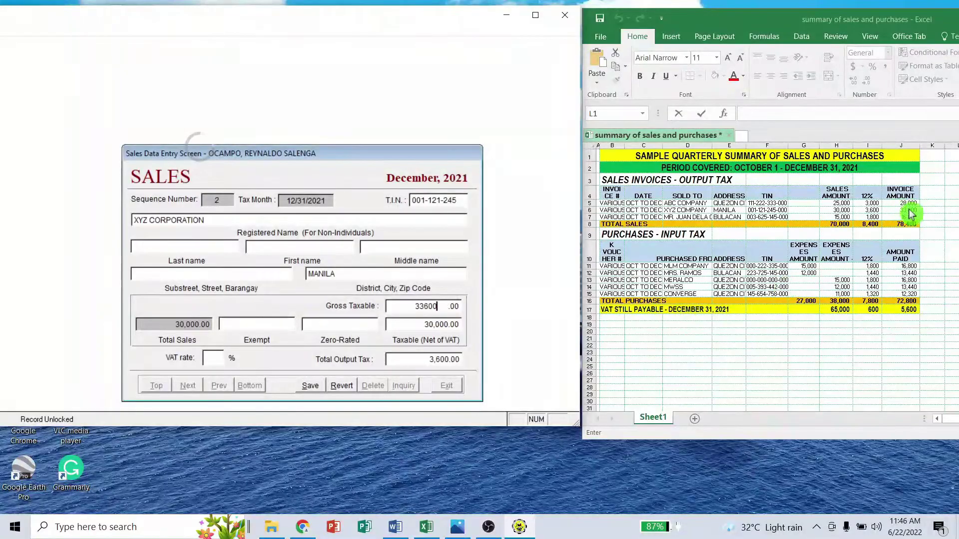
{"action": "key", "text": "Tab"}
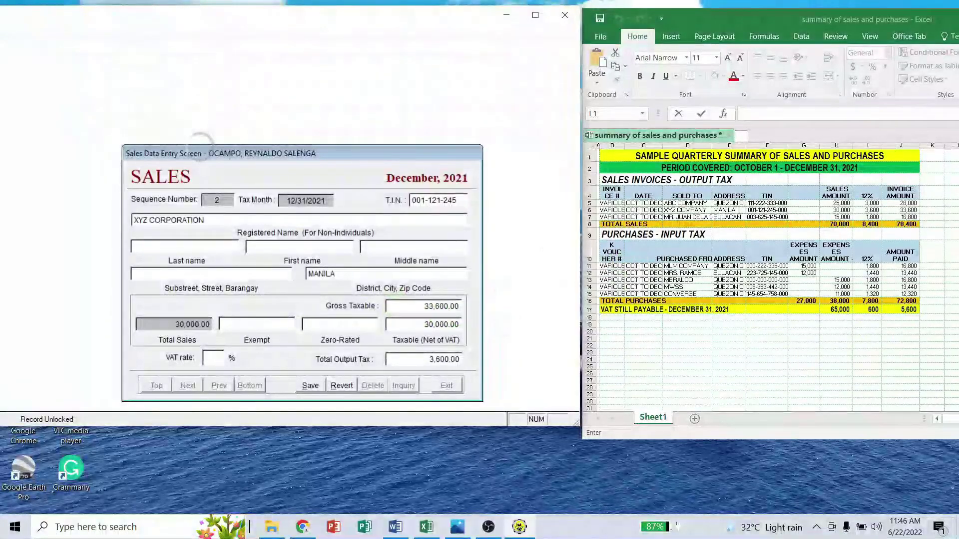
{"action": "key", "text": "Tab"}
{"action": "key", "text": "Tab"}
{"action": "type", "text": "12"}
{"action": "key", "text": "Tab"}
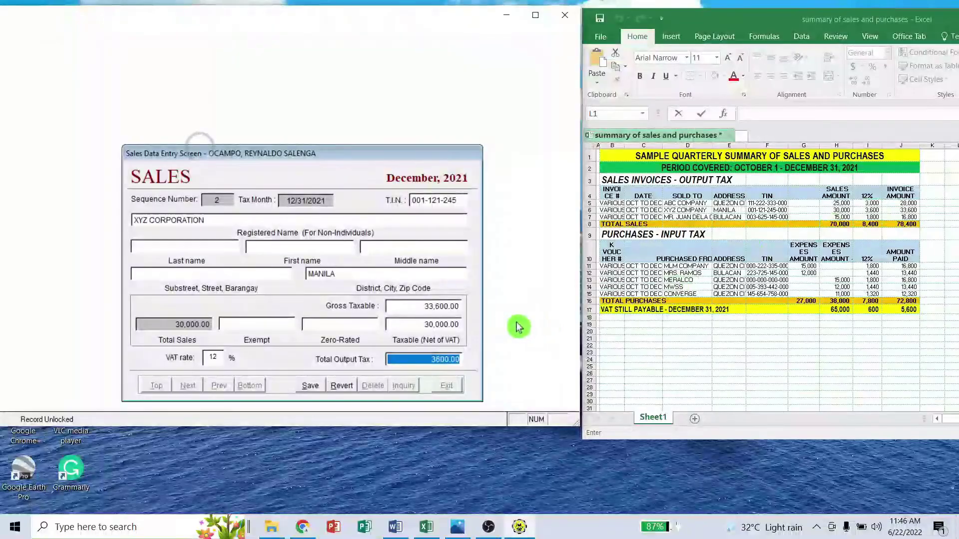
{"action": "key", "text": "Tab"}
{"action": "left_click", "coordinate": [314, 387]}
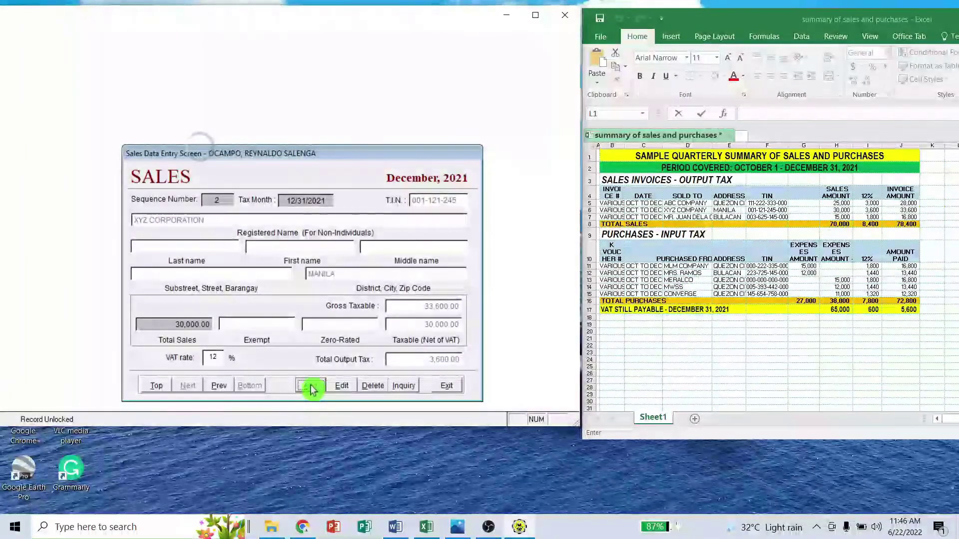
{"action": "left_click", "coordinate": [313, 388]}
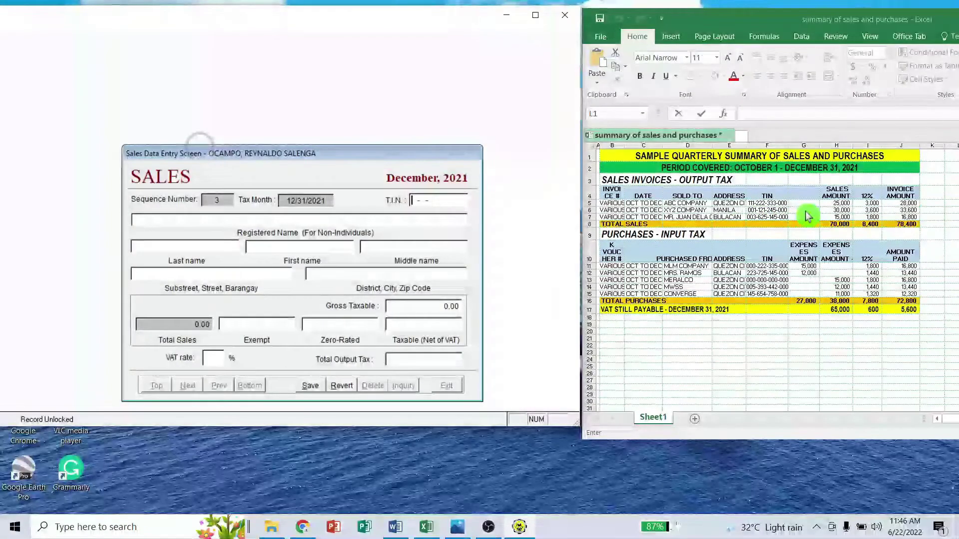
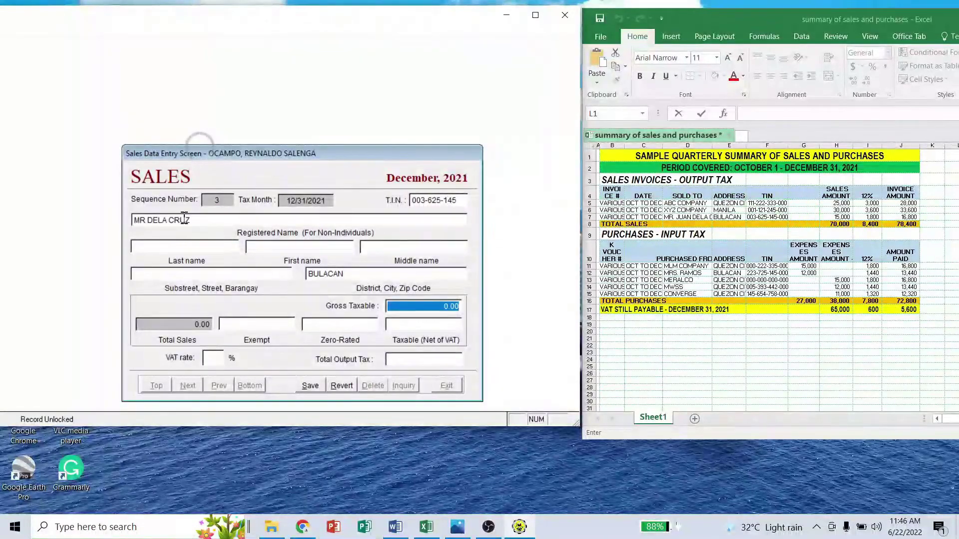
- Enter the Bulacan buyer's TIN, 16,800 gross and 12% VAT, and save record 3
{"action": "left_click", "coordinate": [417, 306]}
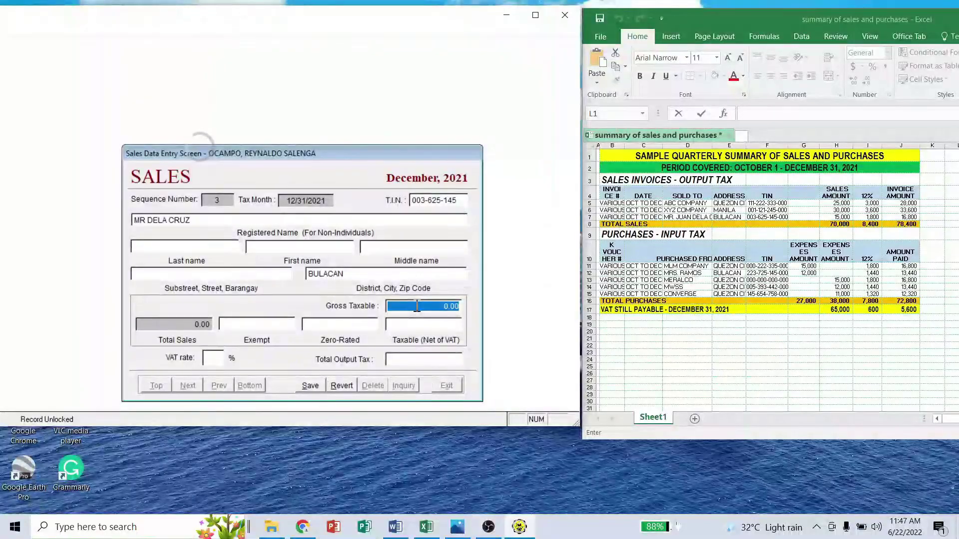
{"action": "type", "text": "16,80"}
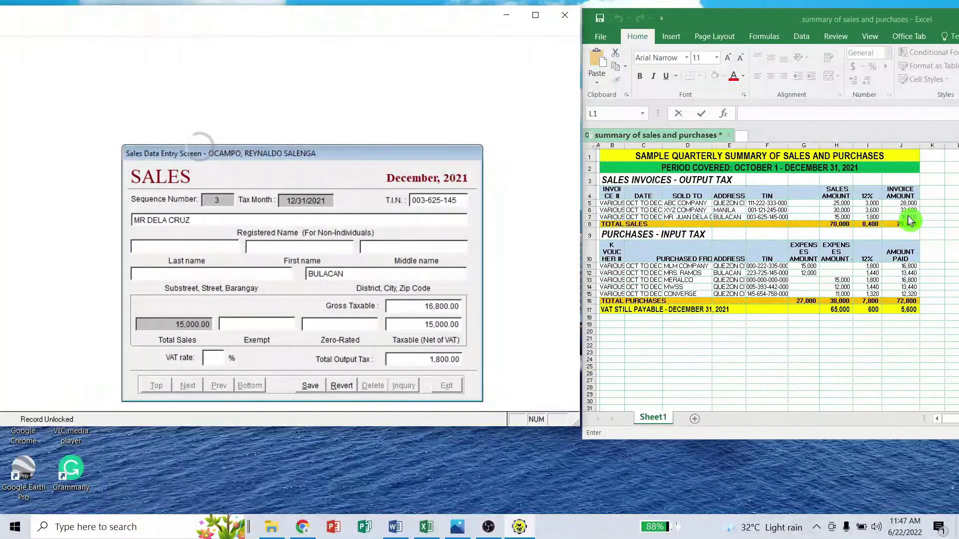
{"action": "key", "text": "Tab"}
{"action": "key", "text": "Tab"}
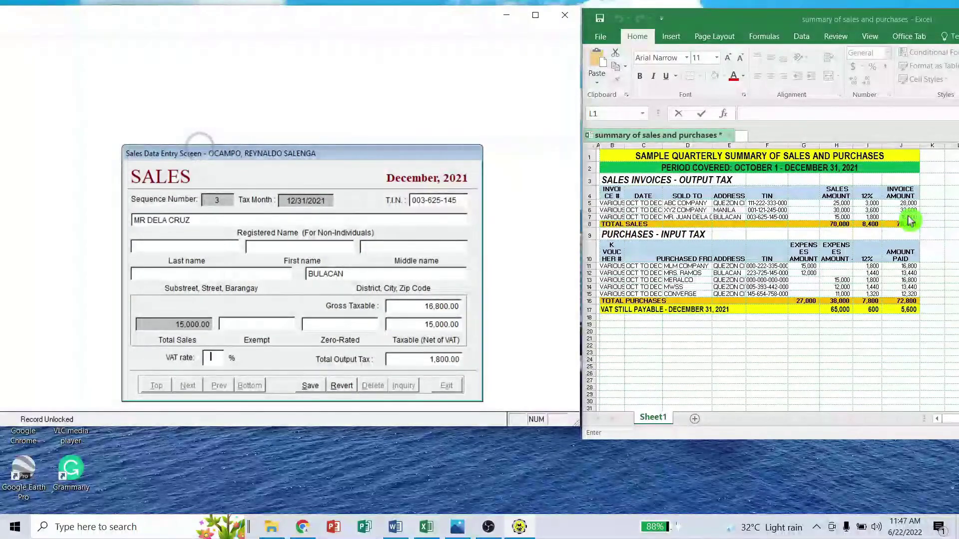
{"action": "type", "text": "12"}
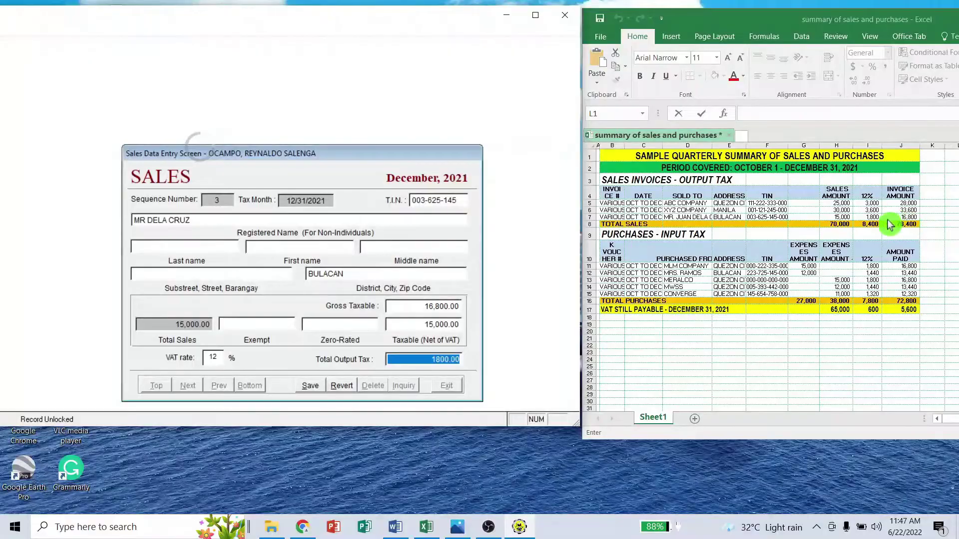
{"action": "left_click", "coordinate": [312, 388]}
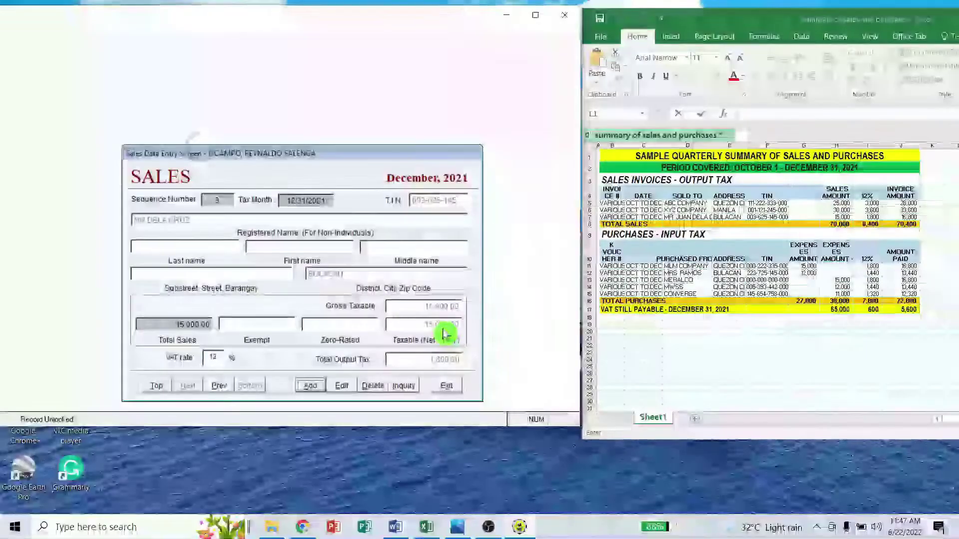
- Review the Sales Inquiry list totalling 70,000.00 taxable and 8,400.00 output tax, then exit
{"action": "left_click", "coordinate": [404, 386]}
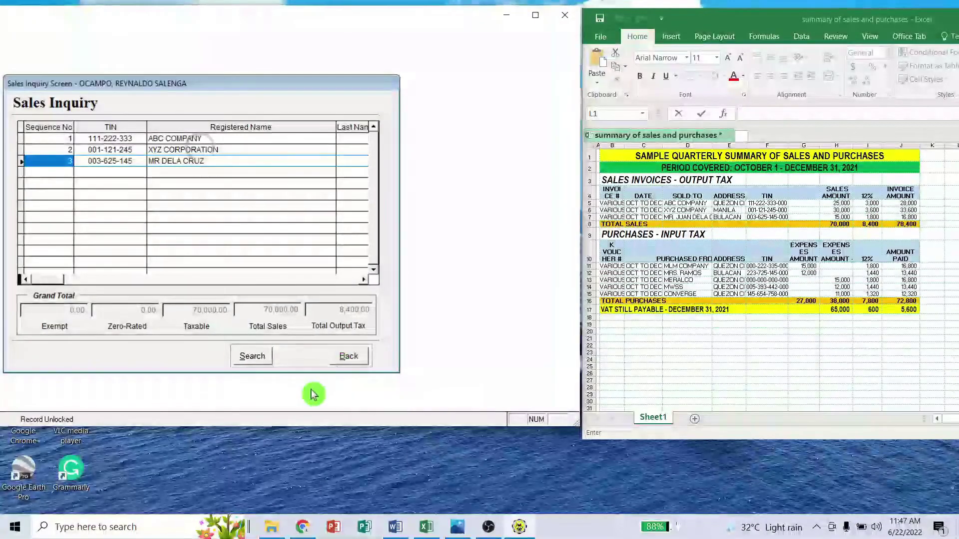
{"action": "left_click", "coordinate": [348, 357]}
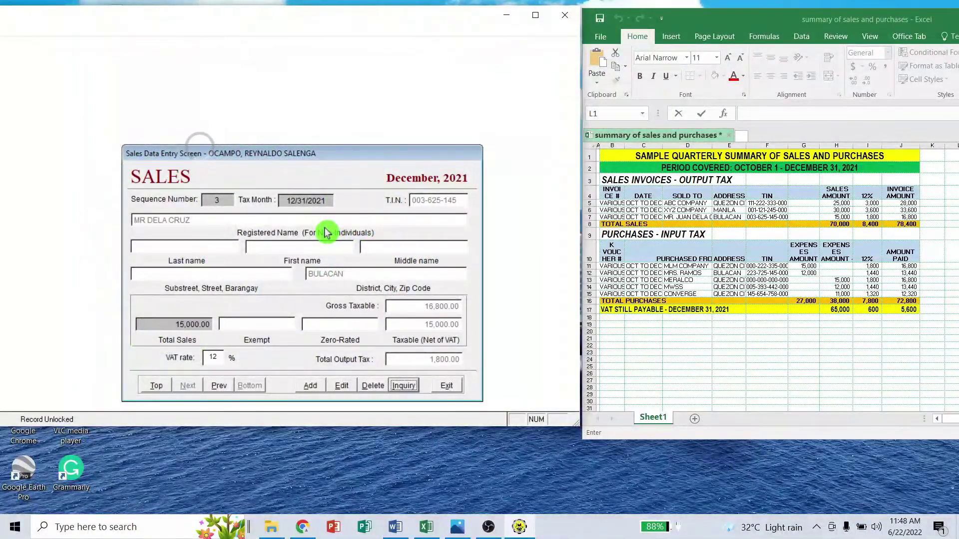
{"action": "left_click", "coordinate": [446, 387]}
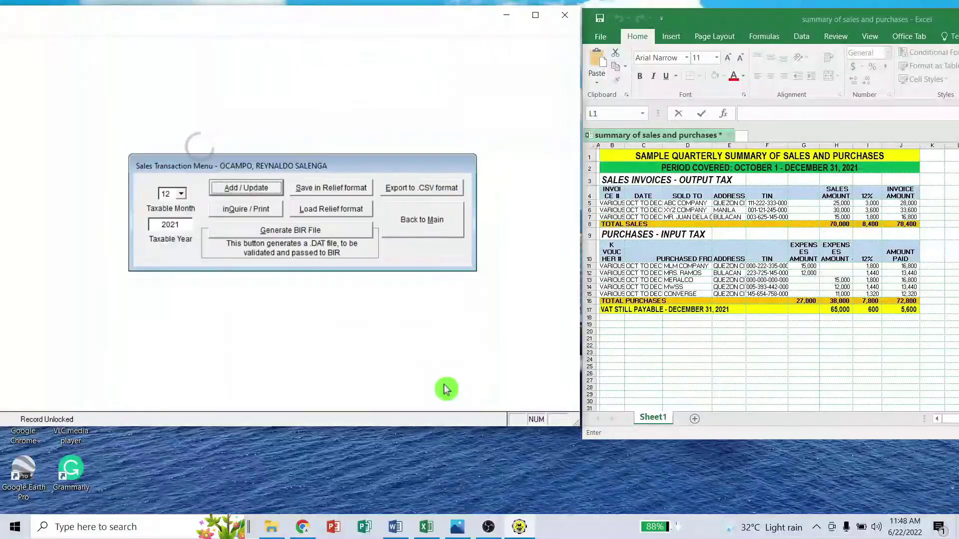